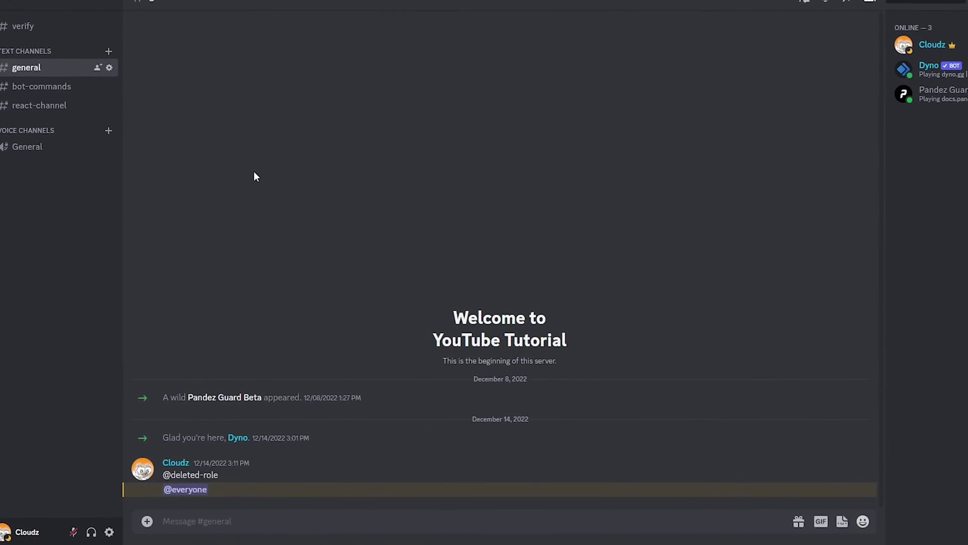
View the server owner's profile card and roles, then close it.
{"action": "left_click", "coordinate": [958, 46]}
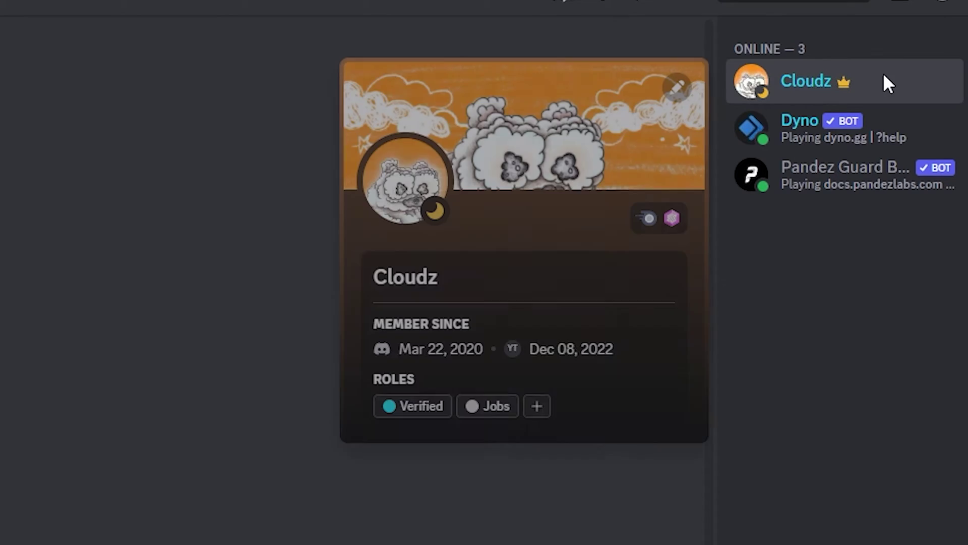
{"action": "left_click", "coordinate": [489, 166]}
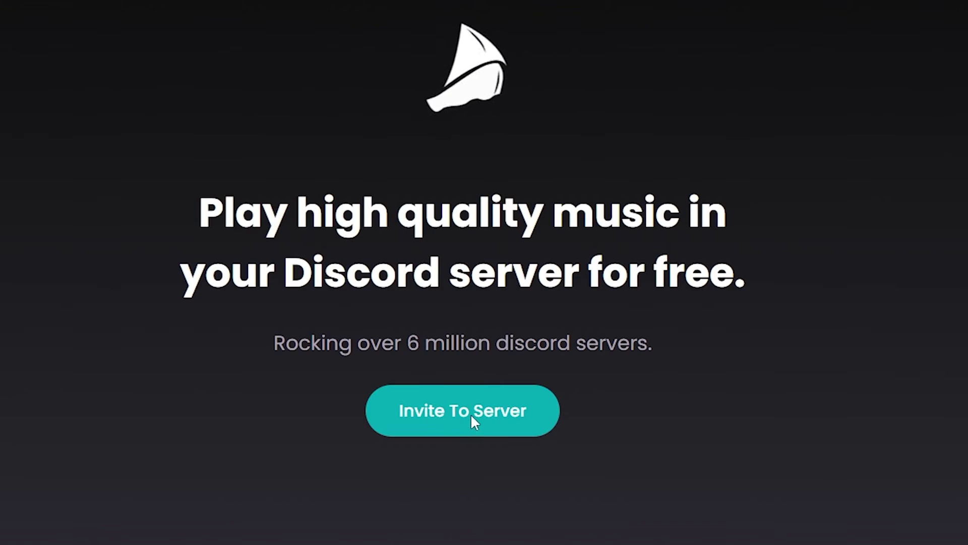
Invite FredBoat and select YouTube Tutorial as the server to add it to.
{"action": "left_click", "coordinate": [473, 422]}
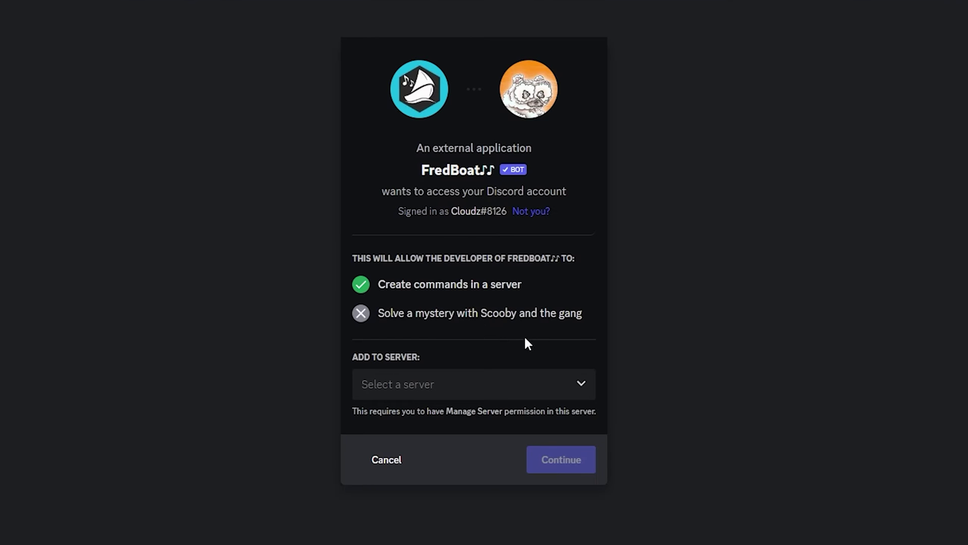
{"action": "left_click", "coordinate": [505, 383]}
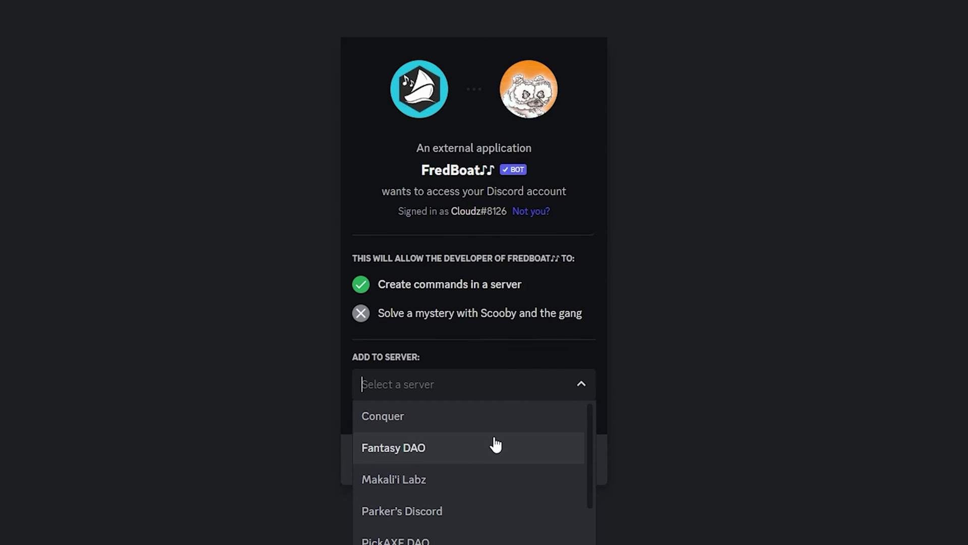
{"action": "scroll", "coordinate": [492, 454], "scroll_direction": "down", "scroll_amount": 2}
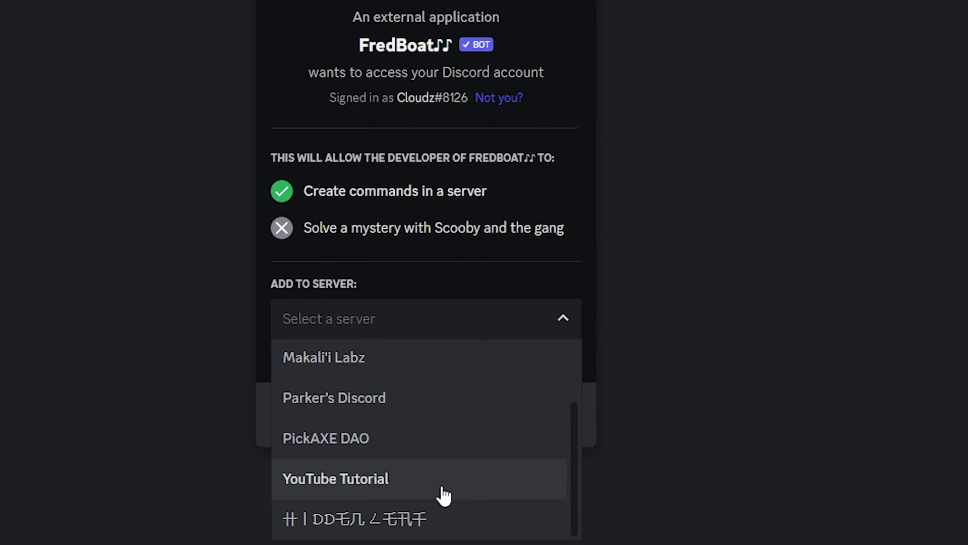
{"action": "left_click", "coordinate": [443, 494]}
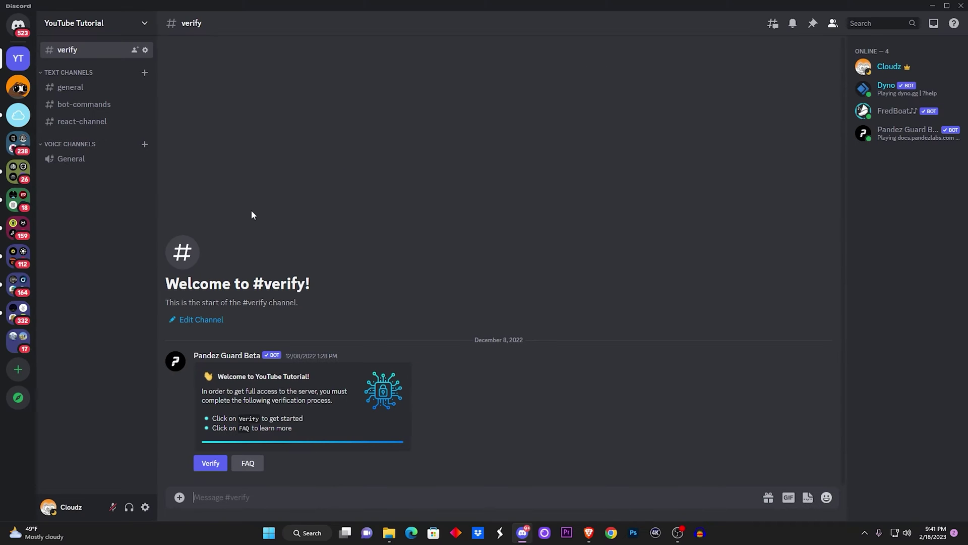
Give FredBoat the Verified and BOTS roles from its profile card in #general.
{"action": "left_click", "coordinate": [76, 92]}
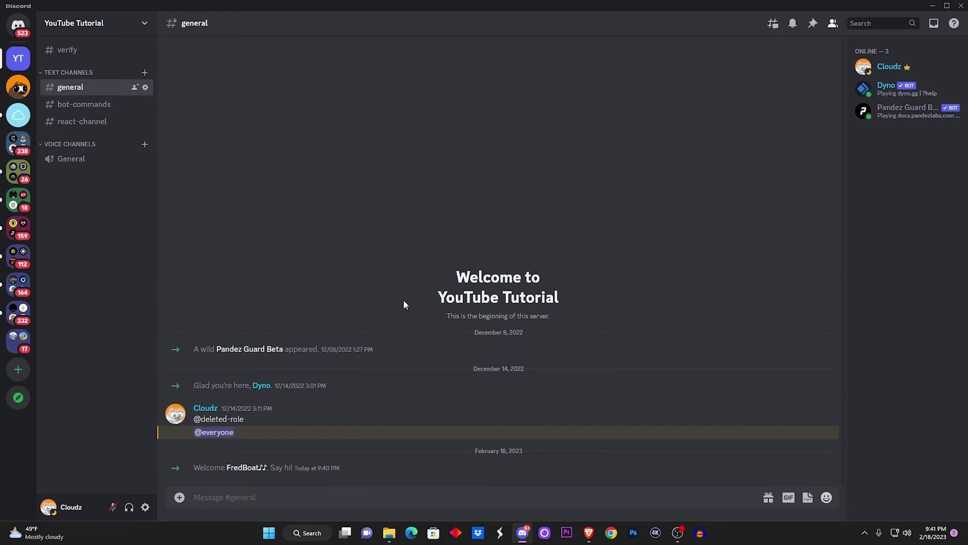
{"action": "left_click", "coordinate": [261, 471]}
{"action": "left_click", "coordinate": [339, 464]}
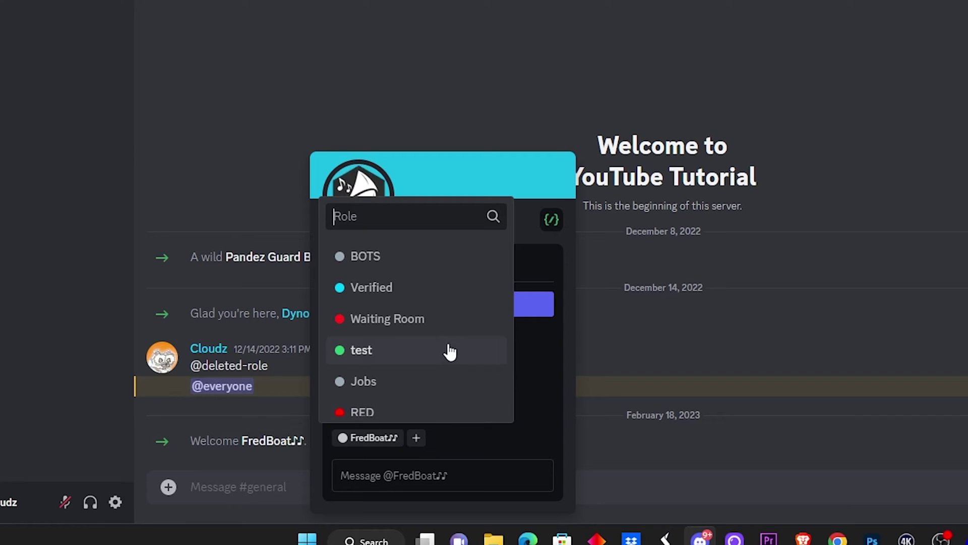
{"action": "left_click", "coordinate": [416, 299]}
{"action": "left_click", "coordinate": [475, 440]}
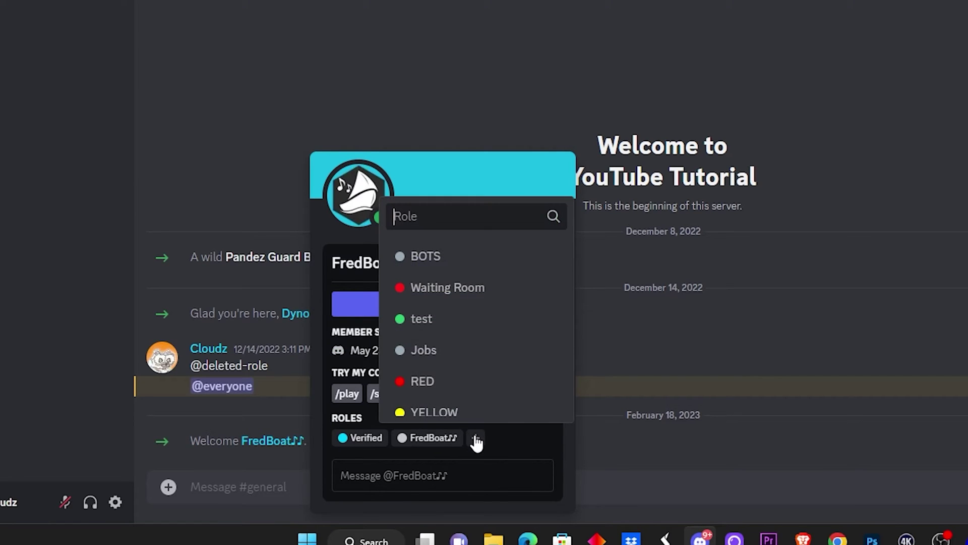
{"action": "left_click", "coordinate": [444, 255]}
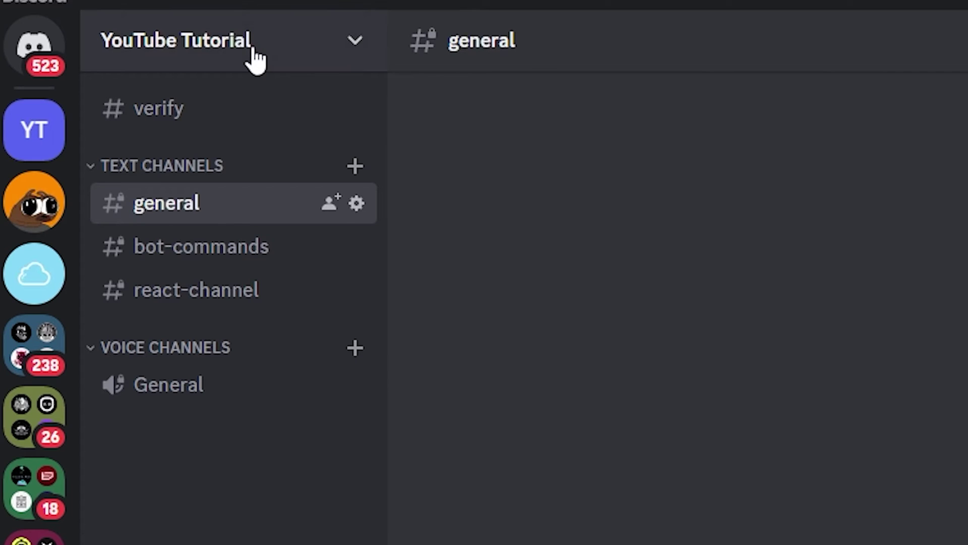
Drag the FredBoat role above Verified in Server Settings > Roles, then exit settings.
{"action": "left_click", "coordinate": [252, 54]}
{"action": "left_click", "coordinate": [252, 209]}
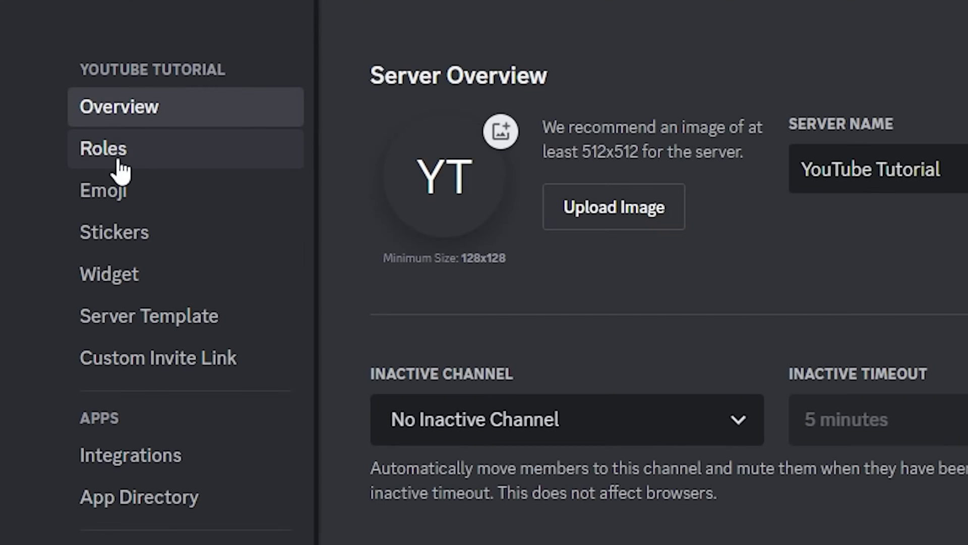
{"action": "left_click", "coordinate": [116, 156]}
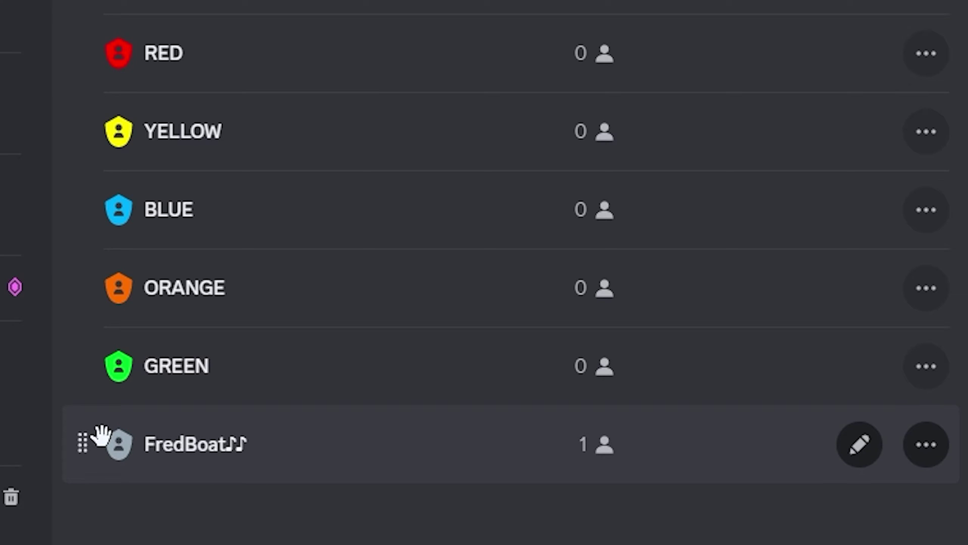
{"action": "mouse_move", "coordinate": [197, 527]}
{"action": "left_mouse_down"}
{"action": "mouse_move", "coordinate": [161, 74]}
{"action": "mouse_move", "coordinate": [180, 26]}
{"action": "left_mouse_up"}
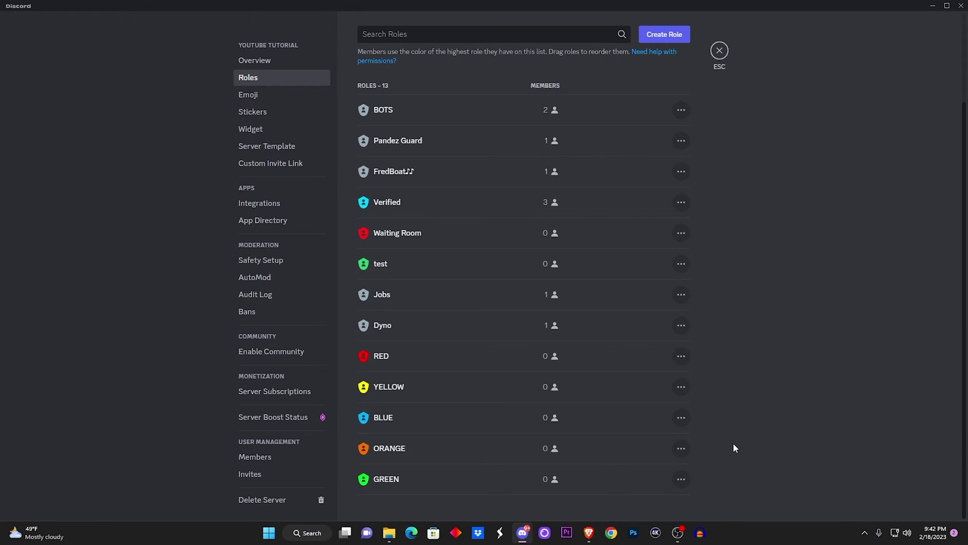
{"action": "key", "text": "Escape"}
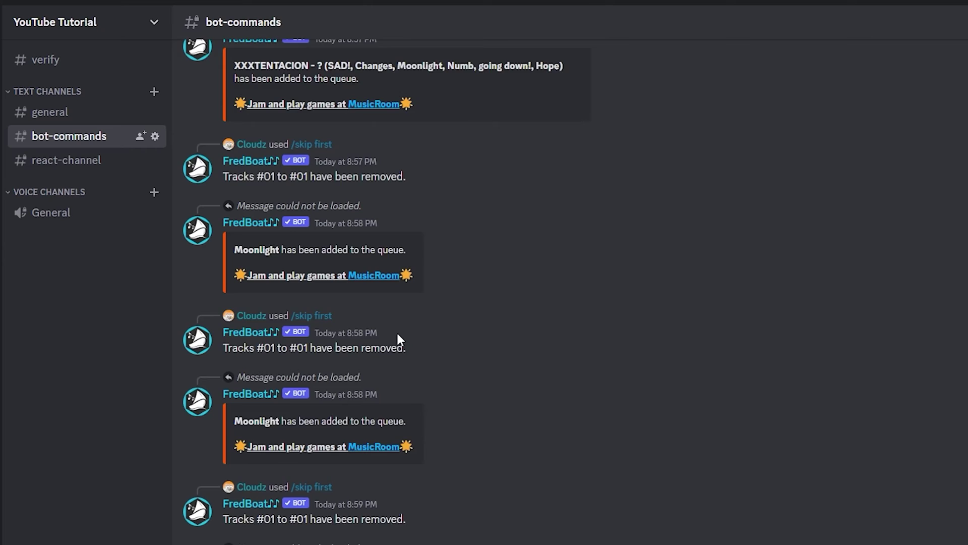
Return to the bot-commands channel and join the General voice channel.
{"action": "scroll", "coordinate": [401, 334], "scroll_direction": "up", "scroll_amount": 10}
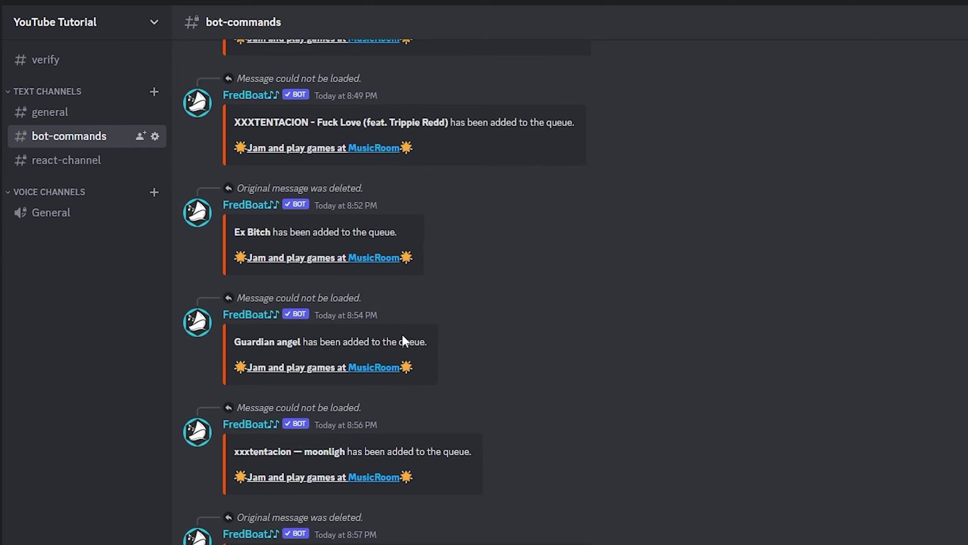
{"action": "scroll", "coordinate": [400, 328], "scroll_direction": "down", "scroll_amount": 10}
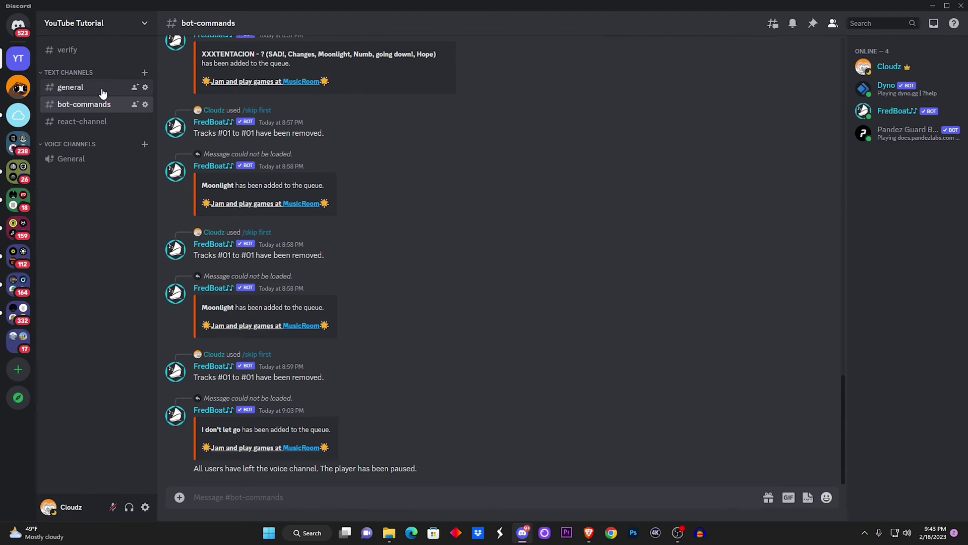
{"action": "left_click", "coordinate": [103, 91]}
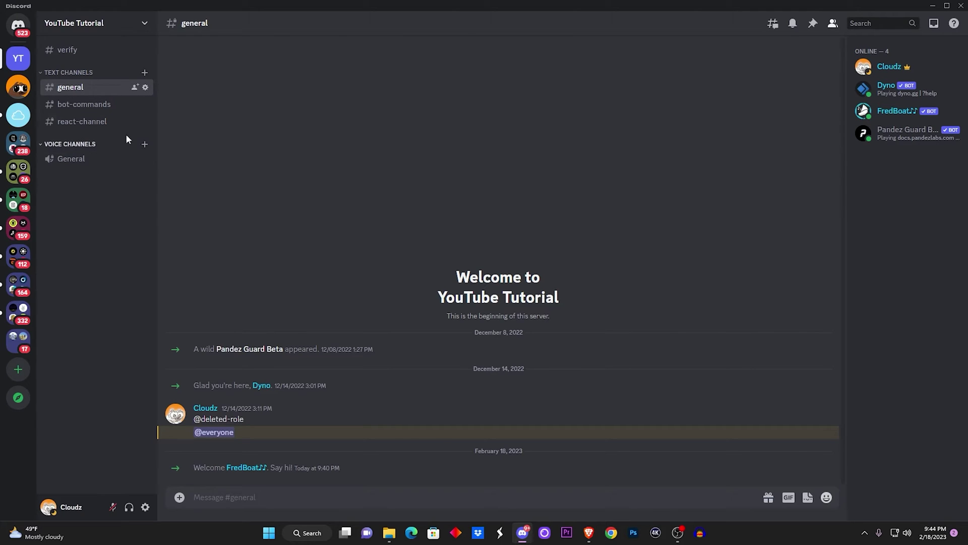
{"action": "left_click", "coordinate": [86, 104]}
{"action": "left_click", "coordinate": [179, 398]}
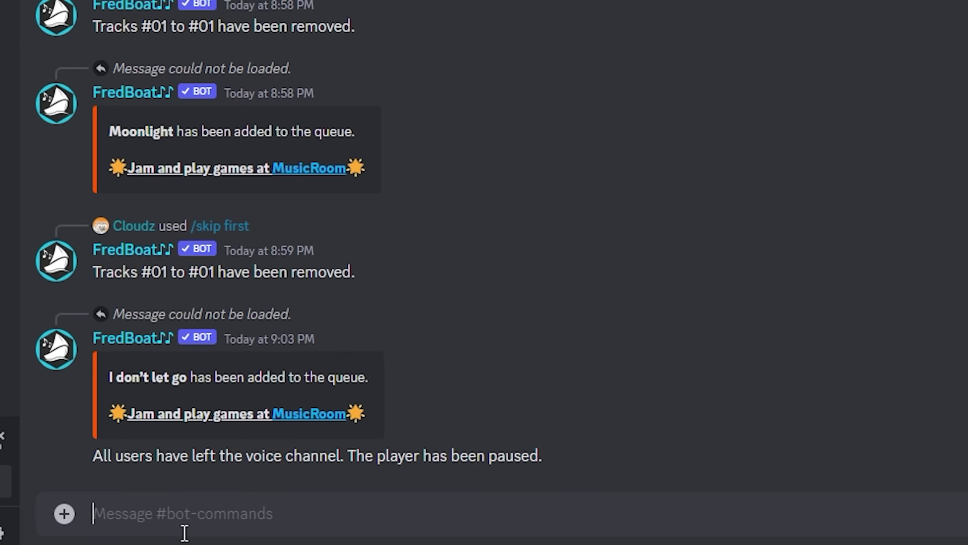
Browse FredBoat's slash commands and filter them down to /search.
{"action": "type", "text": "/"}
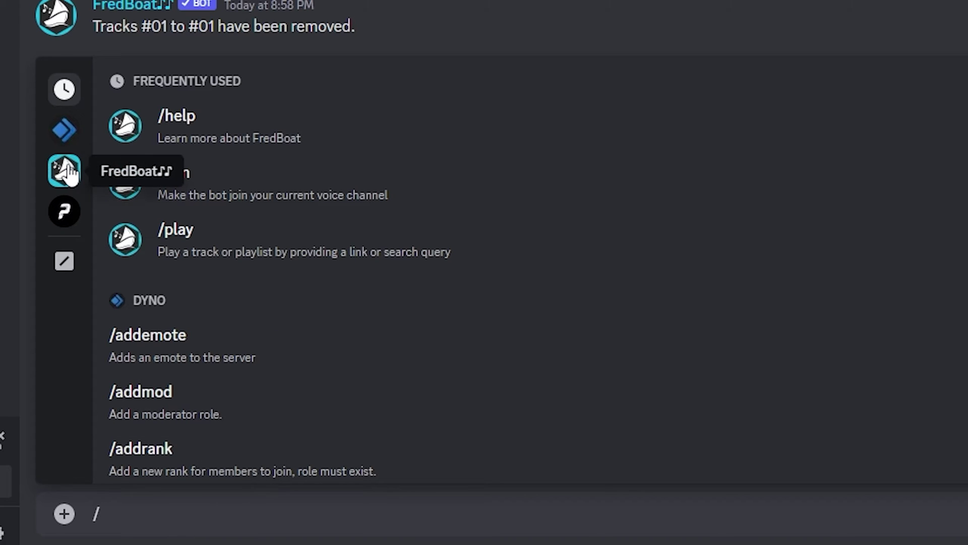
{"action": "left_click", "coordinate": [67, 170]}
{"action": "scroll", "coordinate": [282, 227], "scroll_direction": "down", "scroll_amount": 10}
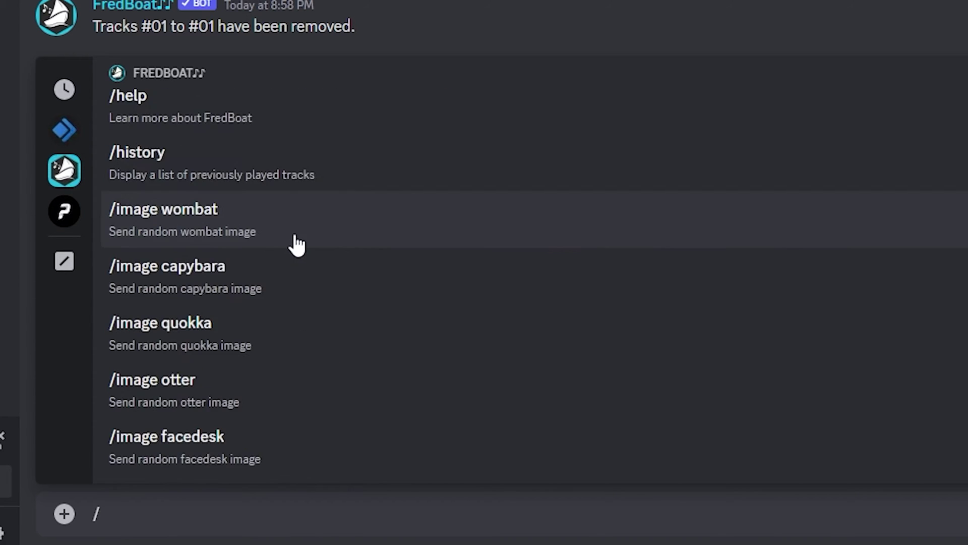
{"action": "scroll", "coordinate": [321, 270], "scroll_direction": "down", "scroll_amount": 15}
{"action": "scroll", "coordinate": [321, 269], "scroll_direction": "up", "scroll_amount": 12}
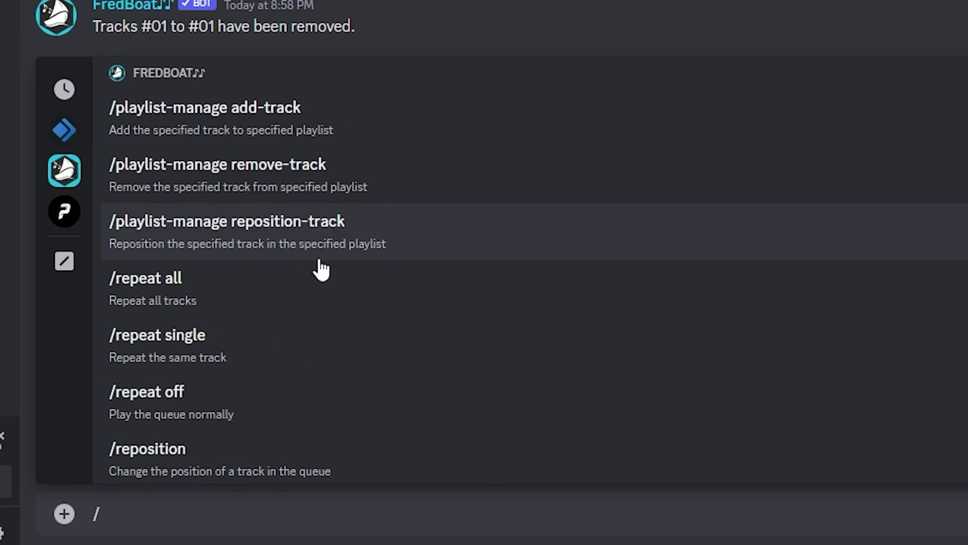
{"action": "scroll", "coordinate": [321, 270], "scroll_direction": "up", "scroll_amount": 15}
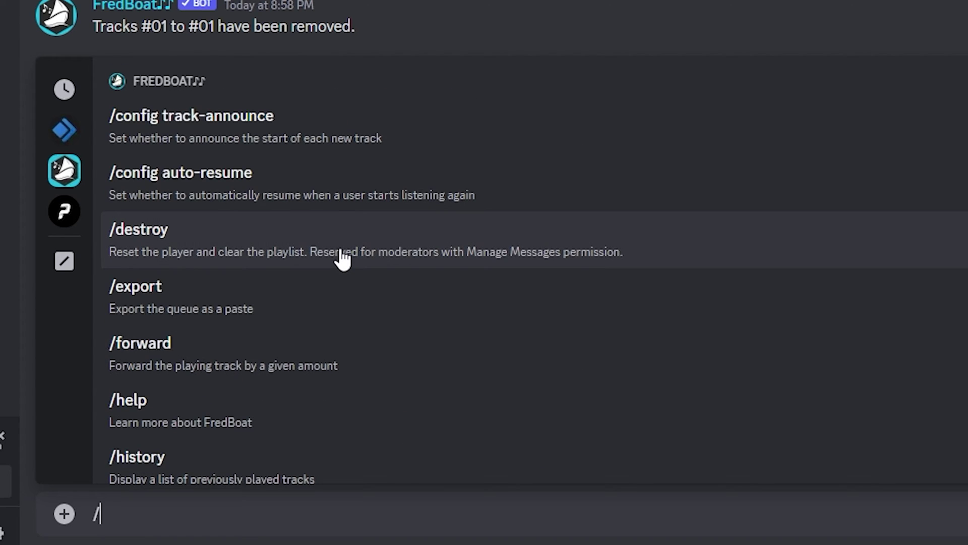
{"action": "type", "text": "search"}
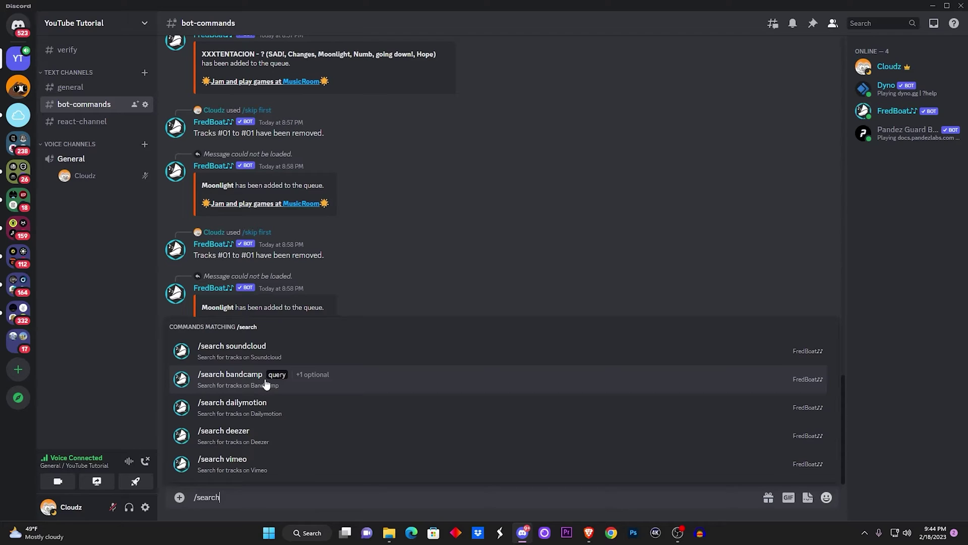
Search SoundCloud for 'xxtentacion revenge' and queue result 1, GARRETTS REVENGE.
{"action": "left_click", "coordinate": [311, 359]}
{"action": "type", "text": "xxtentacion revenge"}
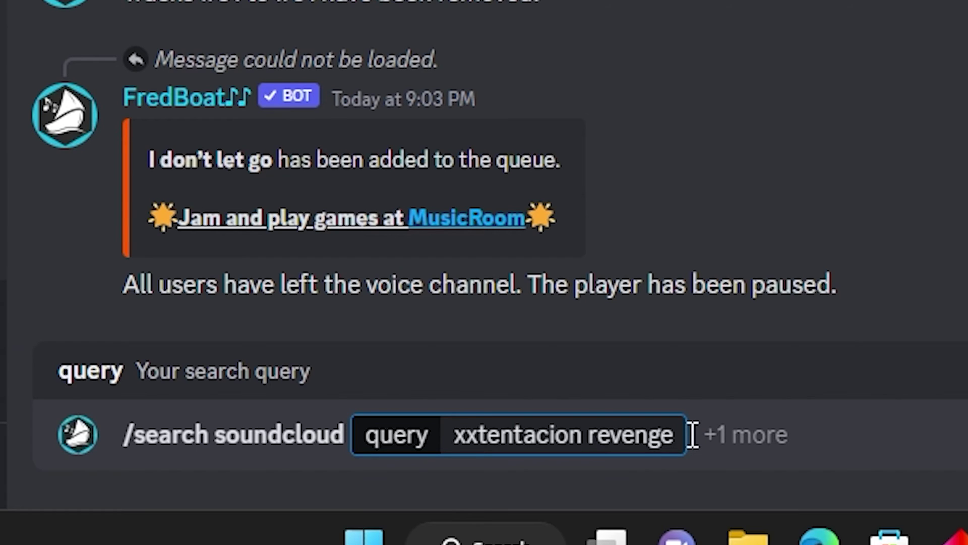
{"action": "key", "text": "Return"}
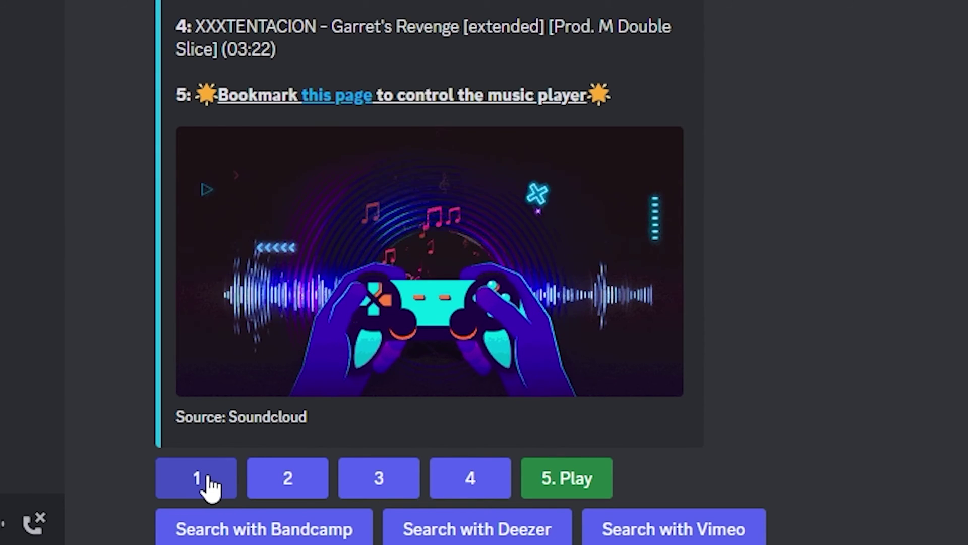
{"action": "left_click", "coordinate": [208, 481]}
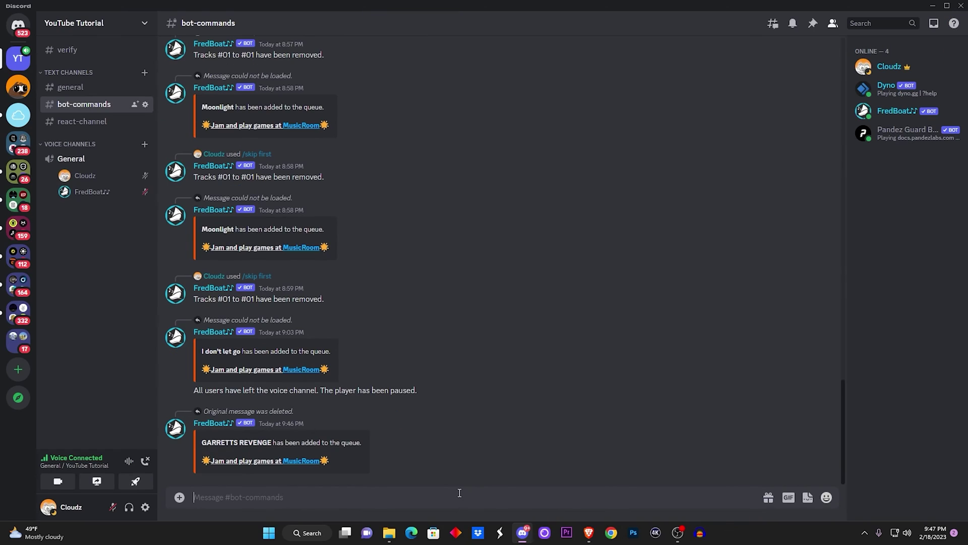
Run /search soundcloud for 'drake gods pla' and queue result 2, Drake - Gods Plan.
{"action": "type", "text": "/serac"}
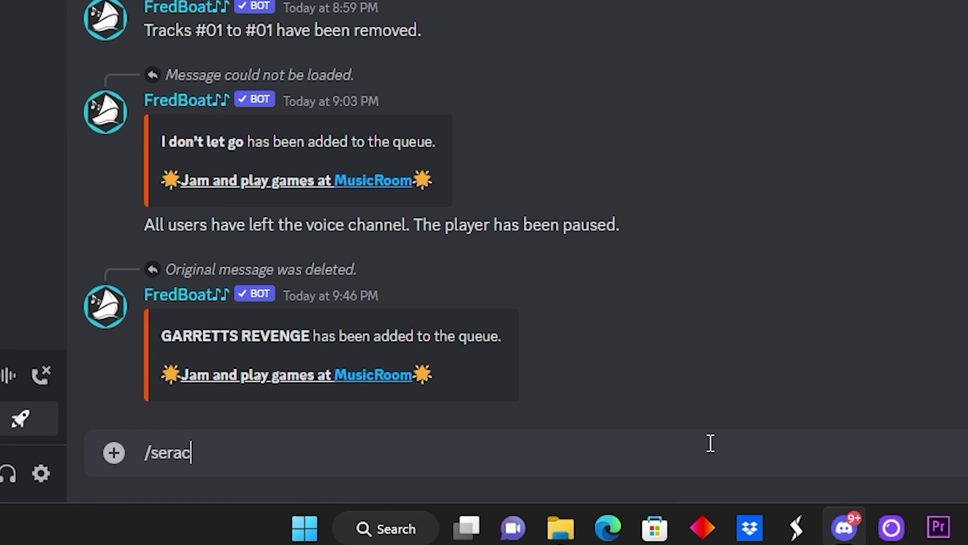
{"action": "key", "text": "BackSpace"}
{"action": "key", "text": "BackSpace"}
{"action": "key", "text": "BackSpace"}
{"action": "type", "text": "arch"}
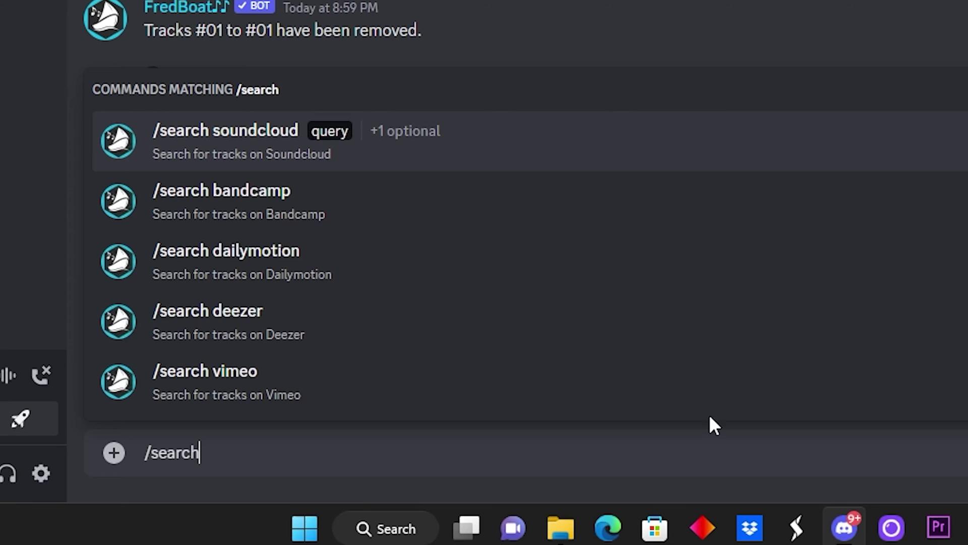
{"action": "left_click", "coordinate": [499, 141]}
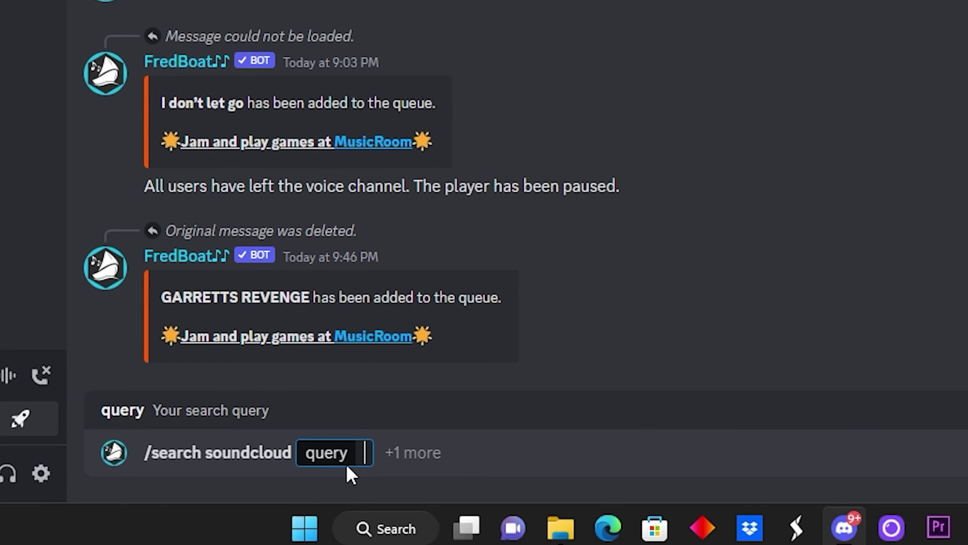
{"action": "type", "text": "drake"}
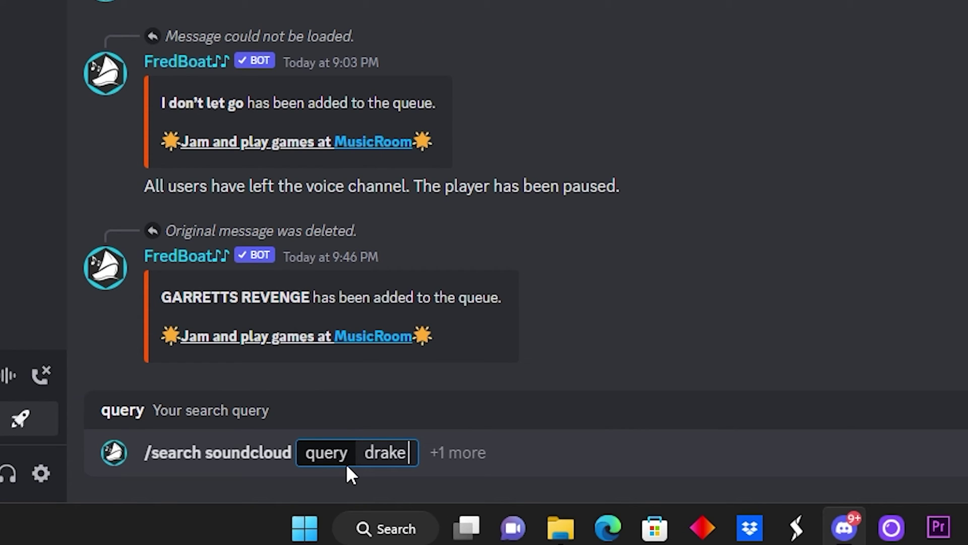
{"action": "type", "text": " gods pla"}
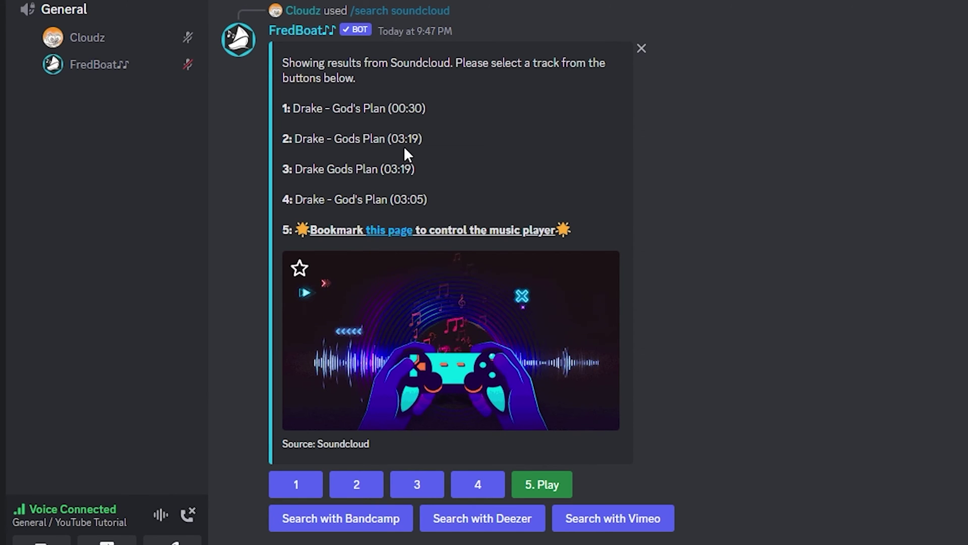
{"action": "left_click", "coordinate": [368, 489]}
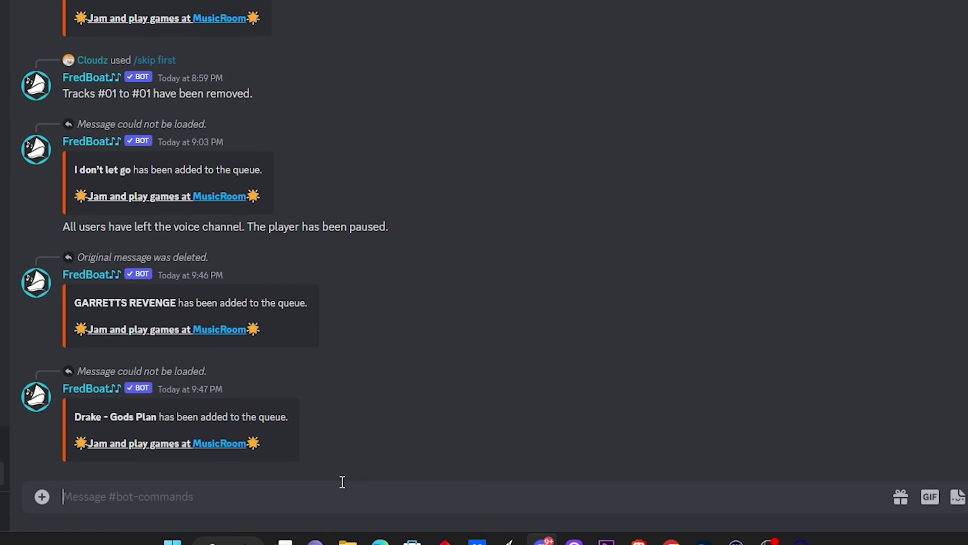
Skip 1 track from the front of the queue with FredBoat's /skip first.
{"action": "type", "text": "/skip"}
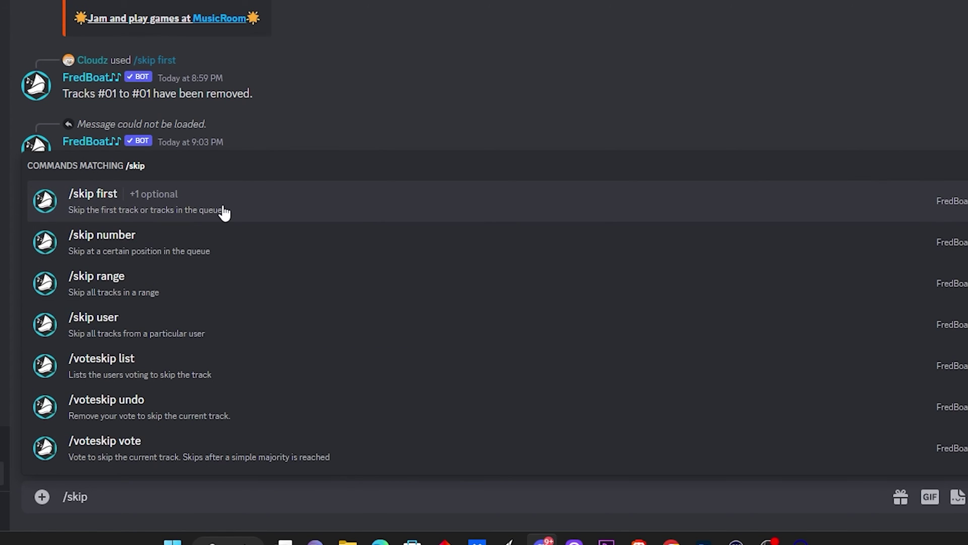
{"action": "left_click", "coordinate": [224, 212]}
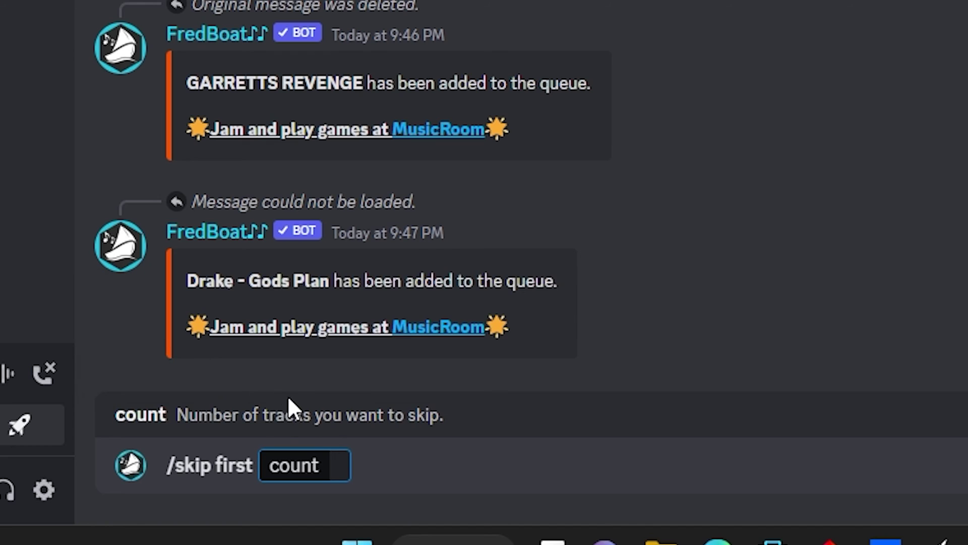
{"action": "type", "text": "1"}
{"action": "key", "text": "Return"}
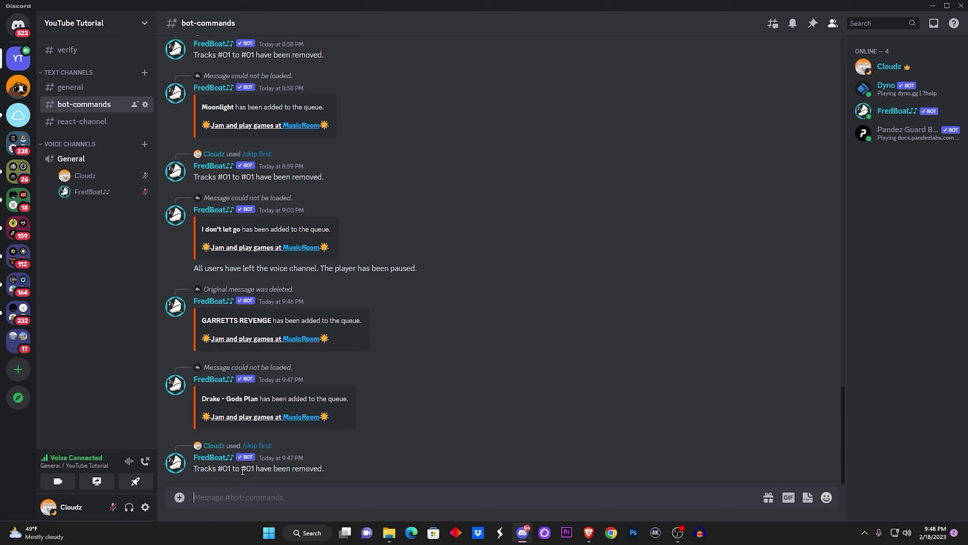
{"action": "type", "text": "/"}
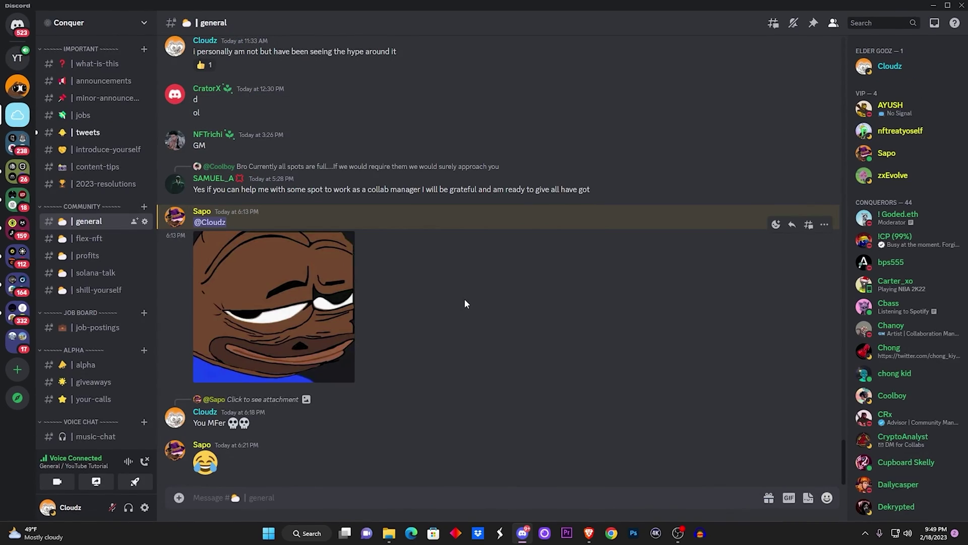
Scroll through the Conquer server's channel list.
{"action": "scroll", "coordinate": [65, 217], "scroll_direction": "up", "scroll_amount": 5}
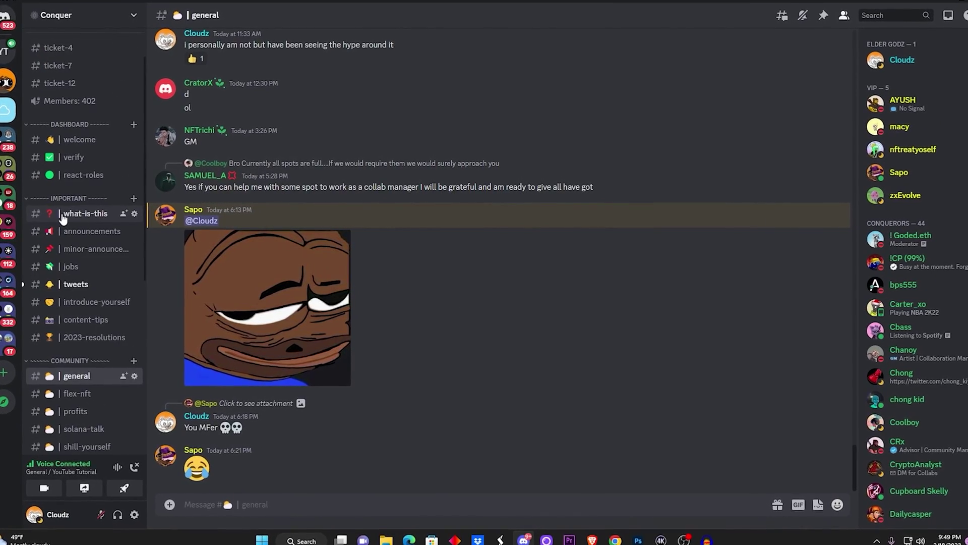
{"action": "scroll", "coordinate": [65, 216], "scroll_direction": "down", "scroll_amount": 5}
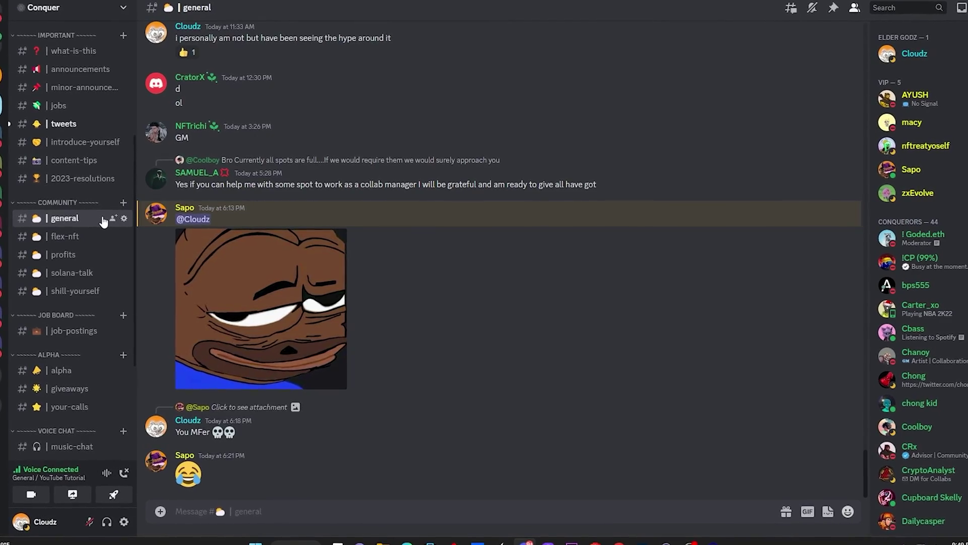
{"action": "scroll", "coordinate": [98, 238], "scroll_direction": "down", "scroll_amount": 3}
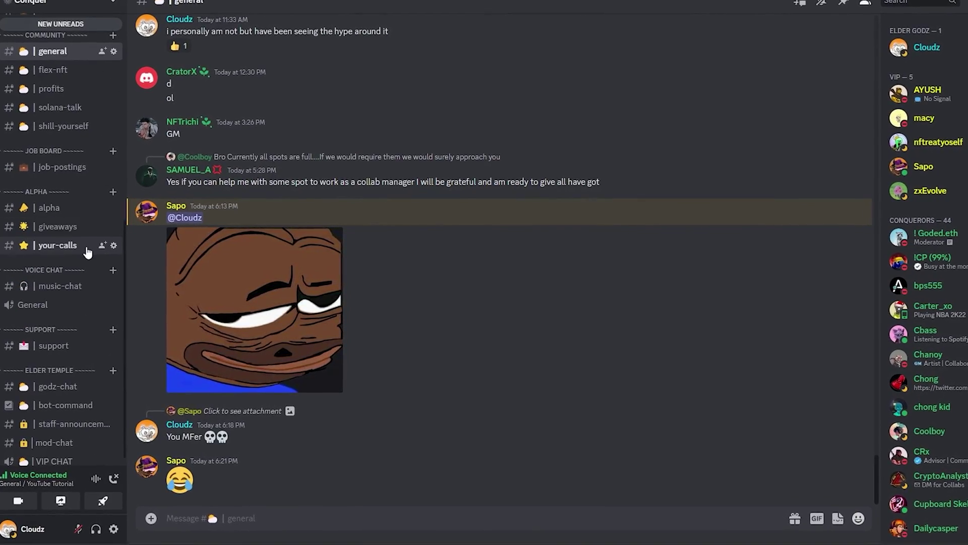